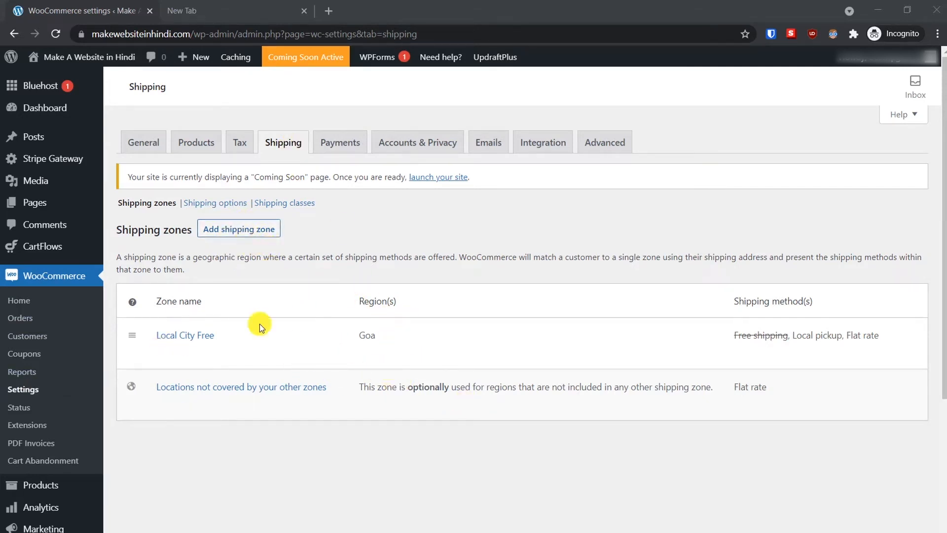
Step: Review the flat rate shipping method's settings in the Local City Free zone and close them without changes
{"action": "mouse_move", "coordinate": [205, 334]}
{"action": "left_click", "coordinate": [155, 356]}
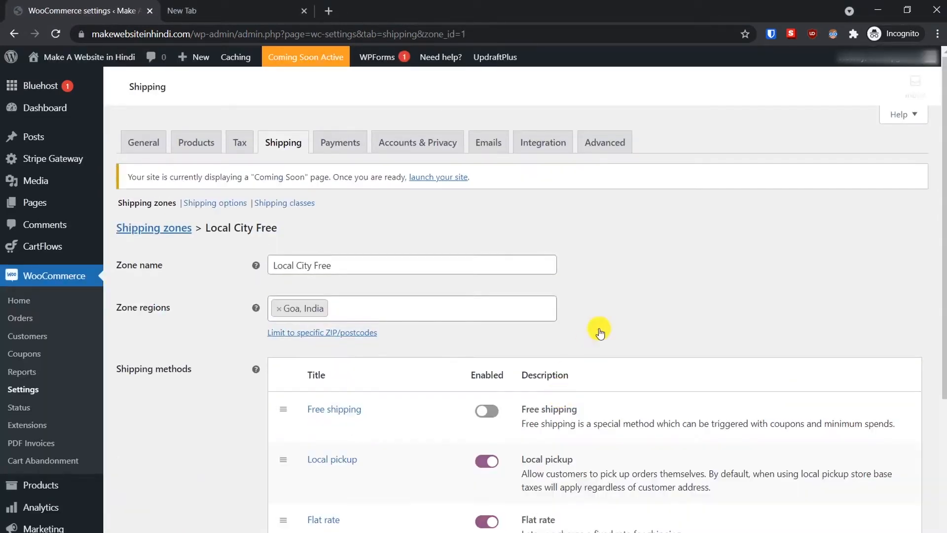
{"action": "scroll", "coordinate": [632, 314], "scroll_direction": "down", "scroll_amount": 1}
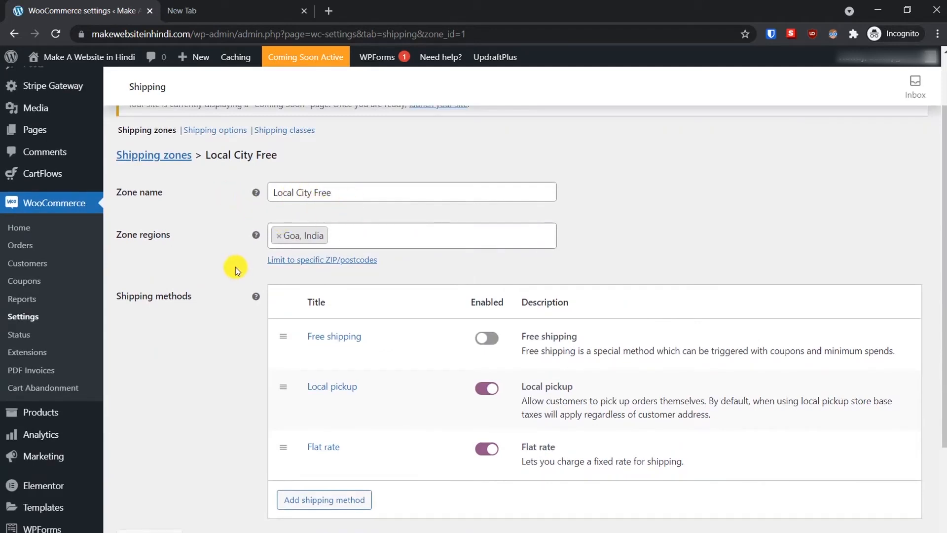
{"action": "scroll", "coordinate": [239, 266], "scroll_direction": "down", "scroll_amount": 2}
{"action": "scroll", "coordinate": [334, 190], "scroll_direction": "up", "scroll_amount": 1}
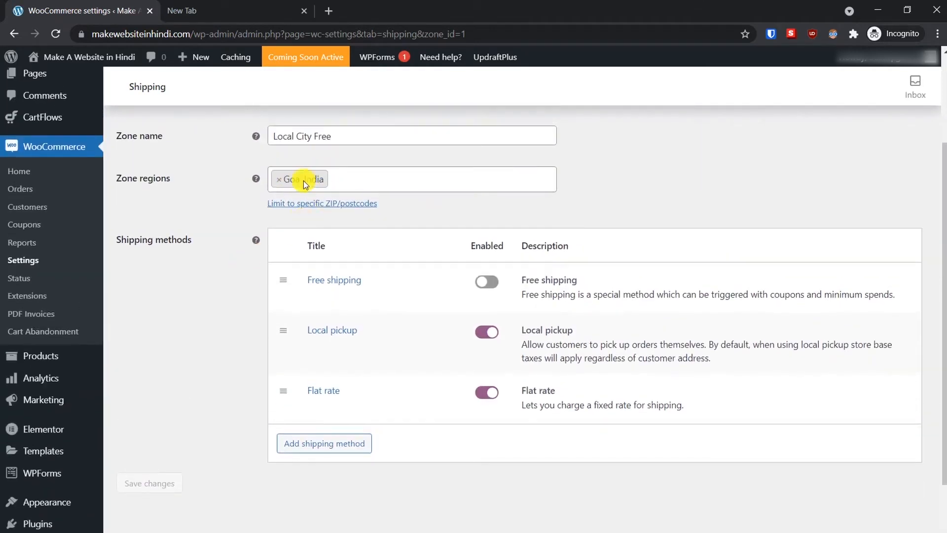
{"action": "mouse_move", "coordinate": [354, 333]}
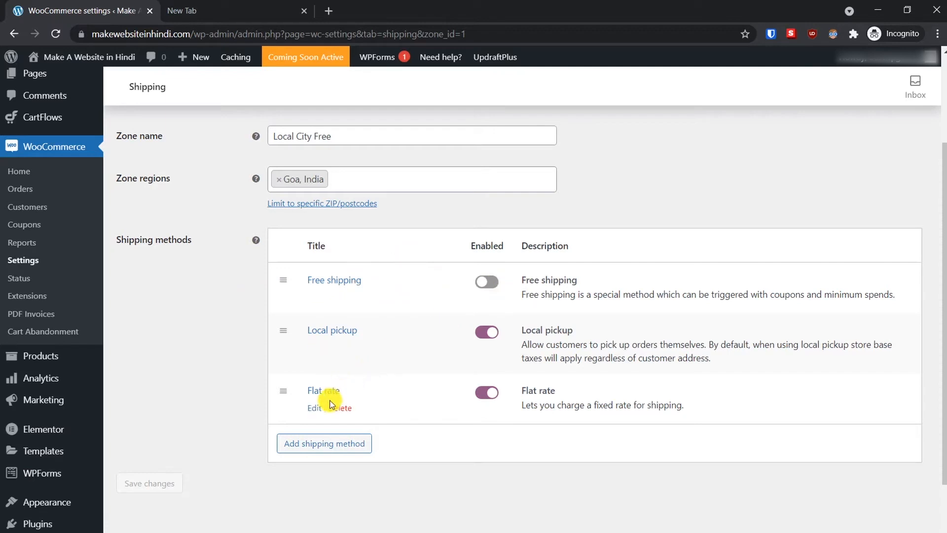
{"action": "left_click", "coordinate": [314, 407]}
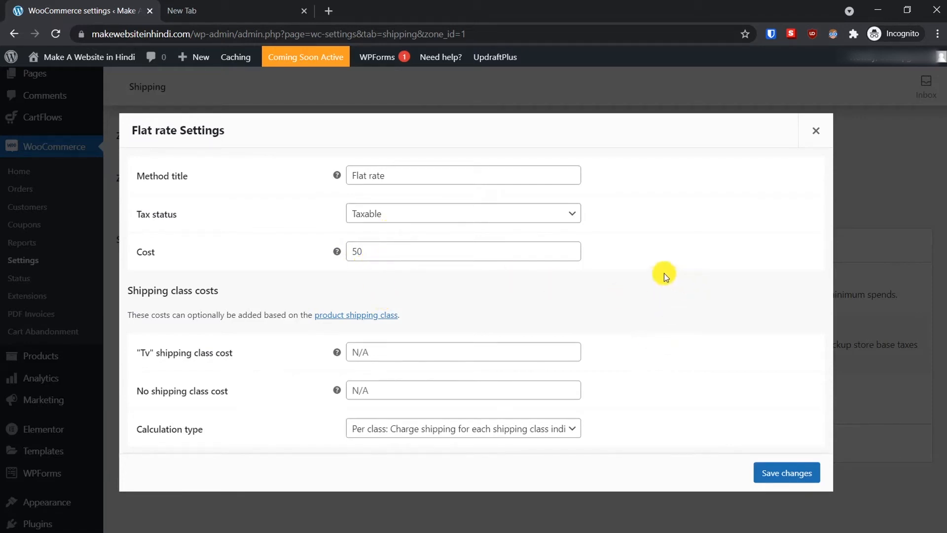
{"action": "left_click", "coordinate": [817, 133]}
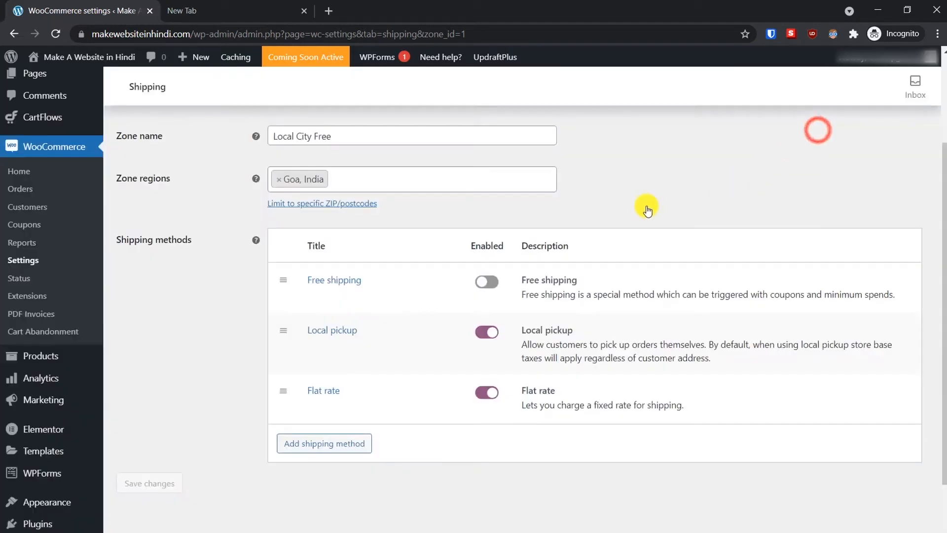
Step: Add a shipping class named Clothes in the WooCommerce shipping classes
{"action": "scroll", "coordinate": [635, 211], "scroll_direction": "up", "scroll_amount": 3}
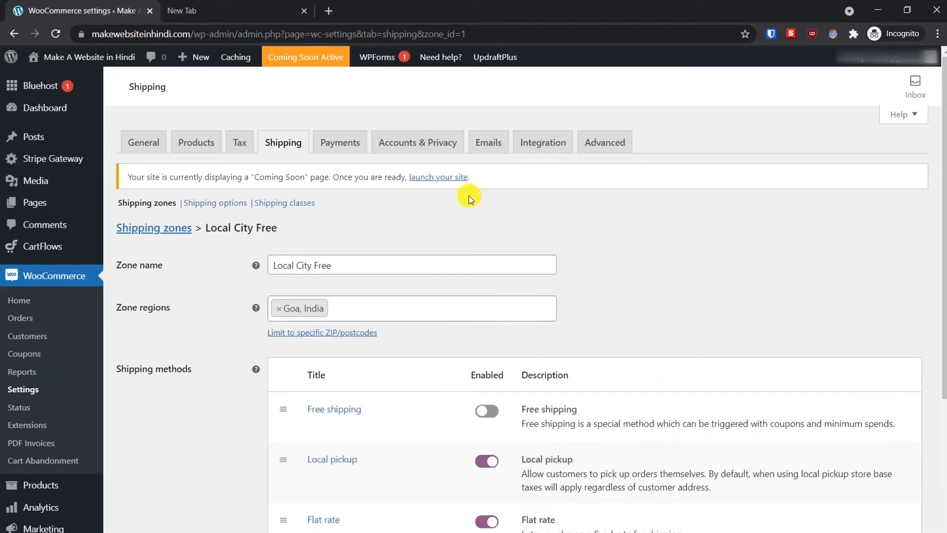
{"action": "left_click", "coordinate": [277, 204]}
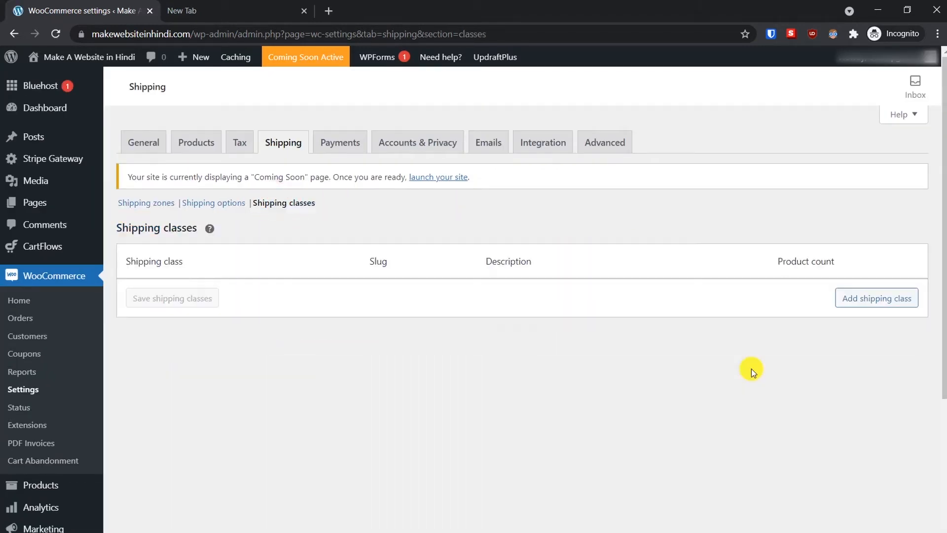
{"action": "left_click", "coordinate": [861, 305]}
{"action": "left_click", "coordinate": [313, 387]}
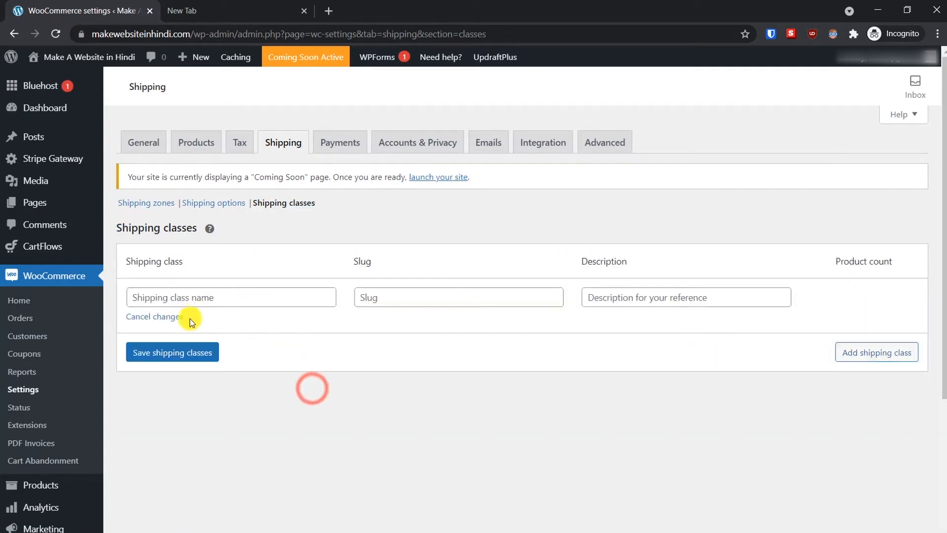
{"action": "left_click", "coordinate": [220, 299]}
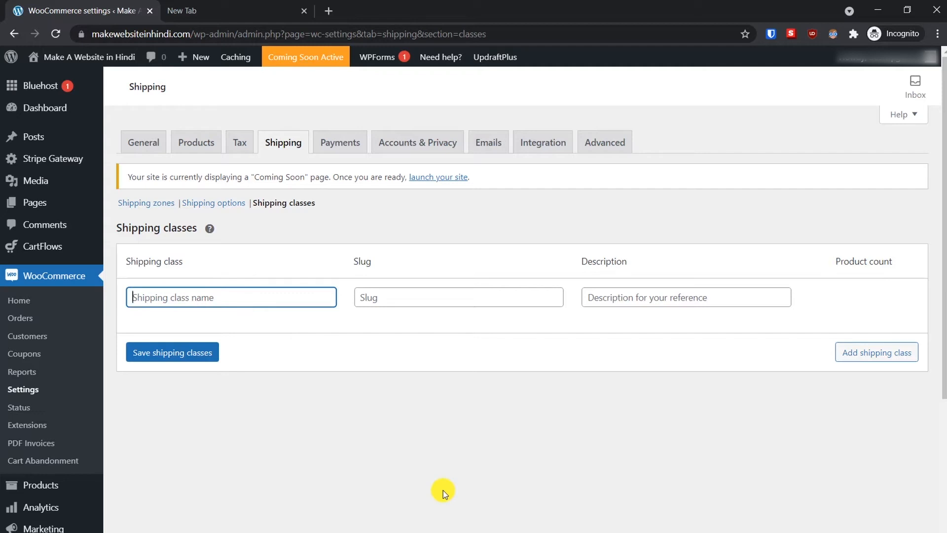
{"action": "type", "text": "C"}
{"action": "key", "text": "BackSpace"}
{"action": "type", "text": "Clothes"}
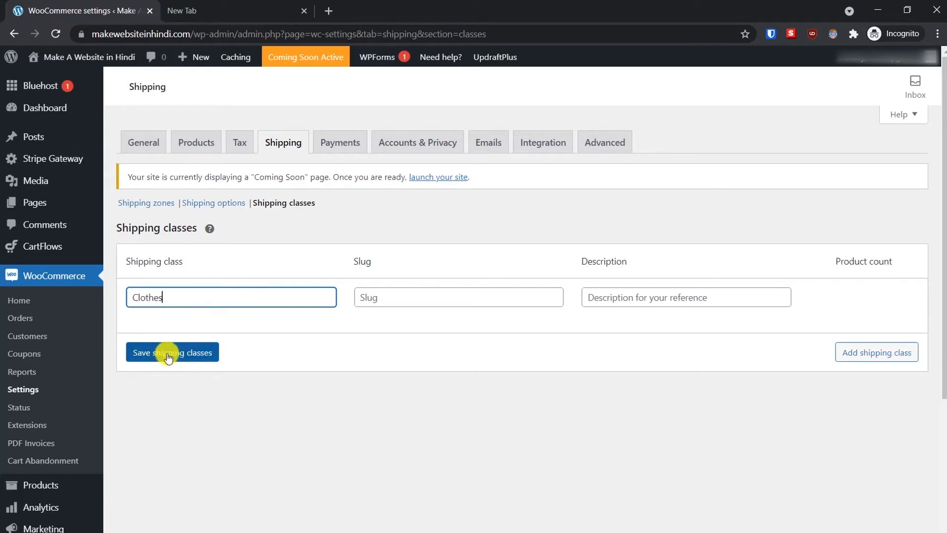
Step: Add two more shipping classes named Jewellery and Washing Machine
{"action": "left_click", "coordinate": [893, 352]}
{"action": "left_click", "coordinate": [235, 351]}
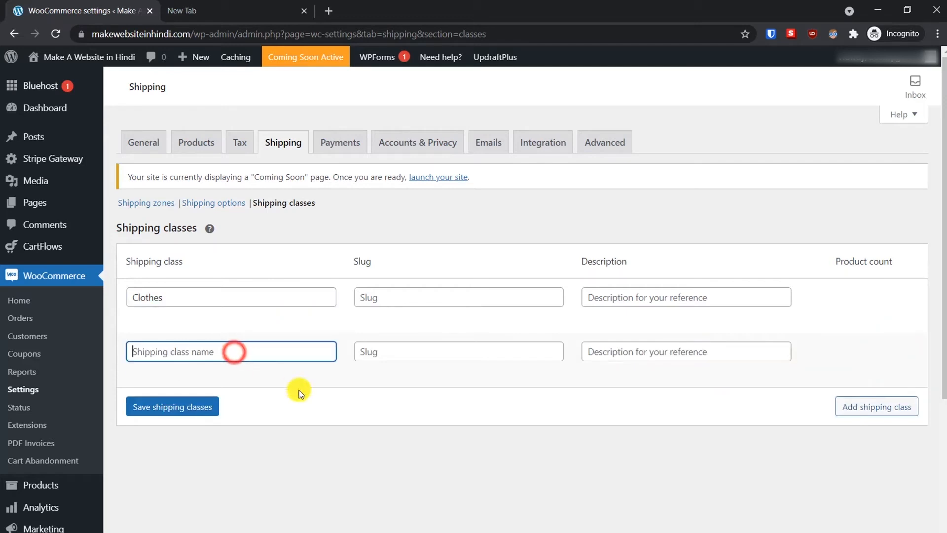
{"action": "type", "text": "Jewellery"}
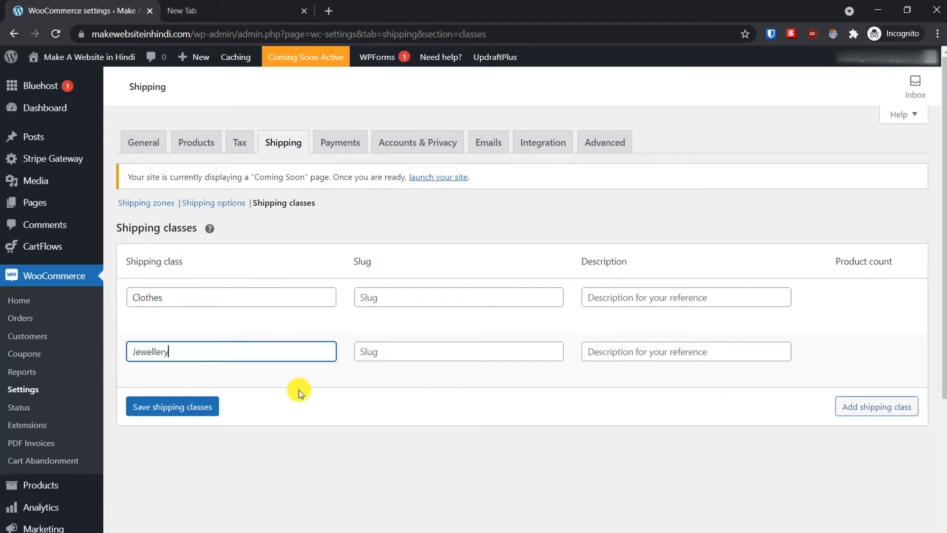
{"action": "left_click", "coordinate": [861, 412]}
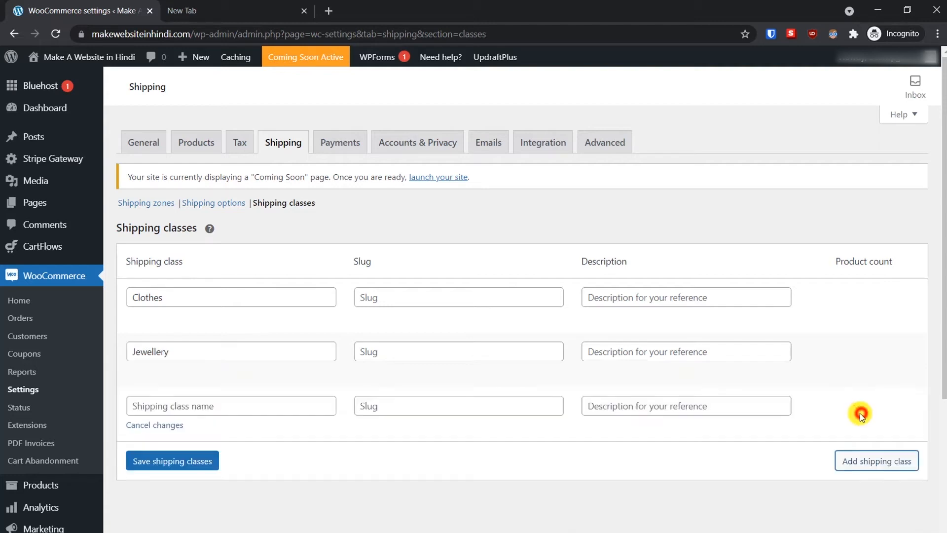
{"action": "left_click", "coordinate": [230, 409]}
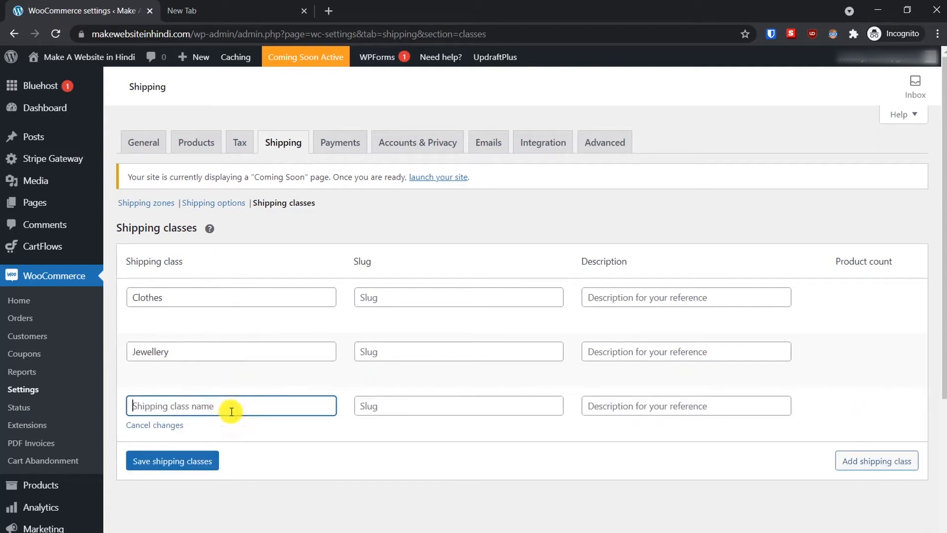
{"action": "type", "text": "Washing Machine"}
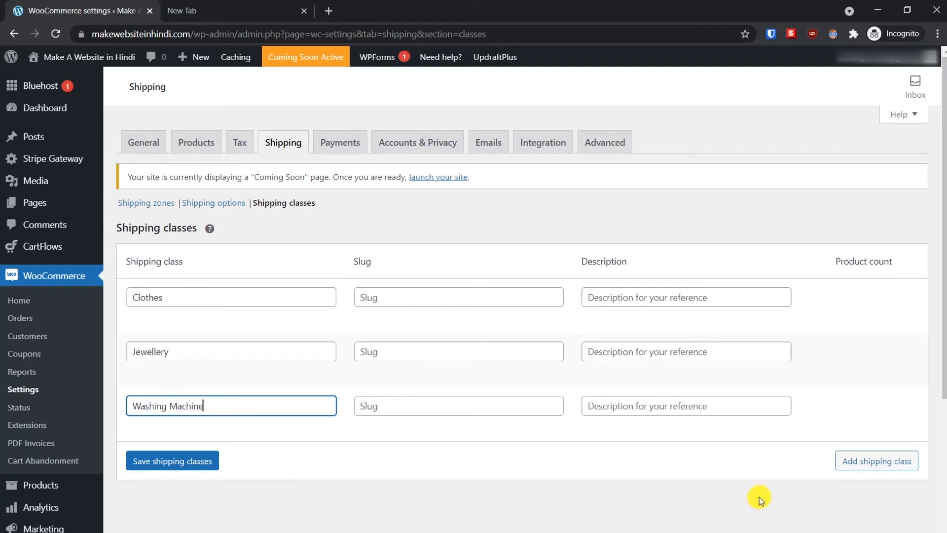
Step: Add a shipping class named Mobile and save the shipping classes
{"action": "left_click", "coordinate": [875, 458]}
{"action": "left_click", "coordinate": [287, 451]}
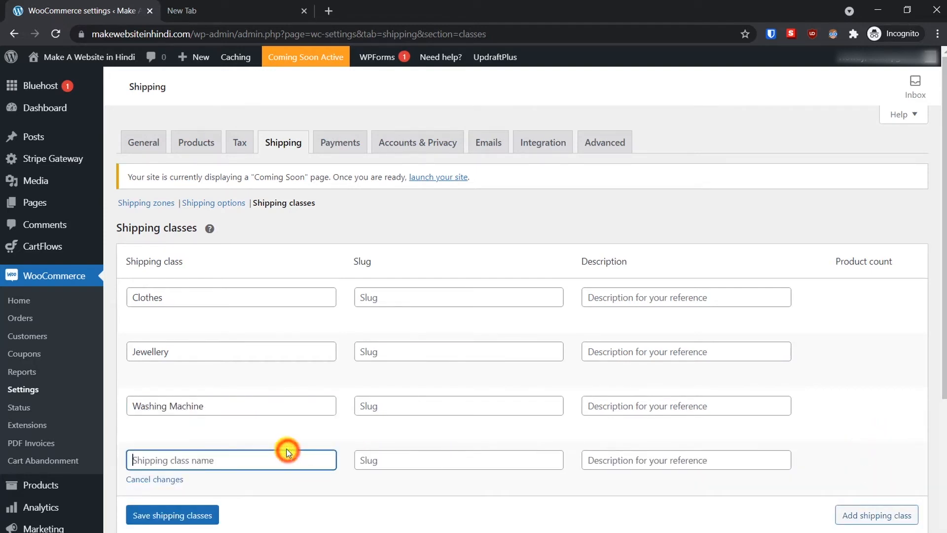
{"action": "type", "text": "Mobile"}
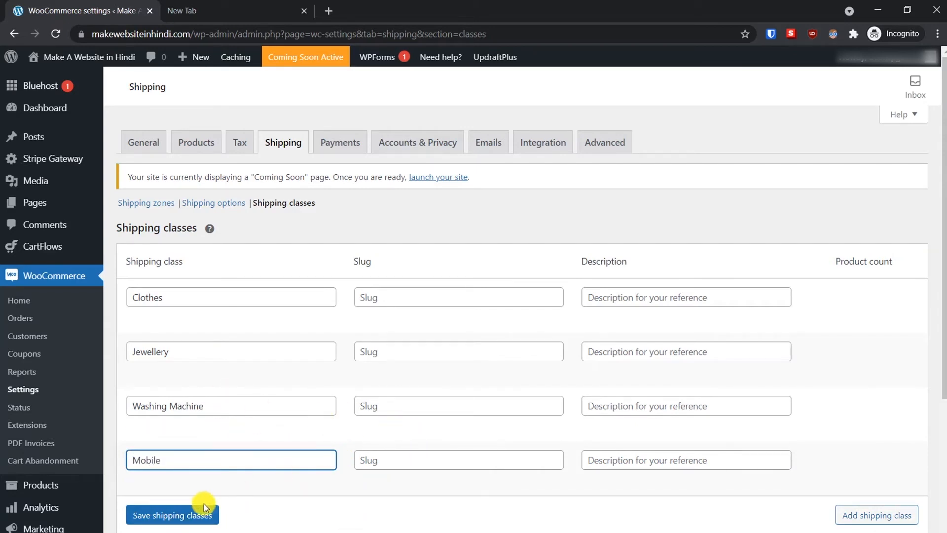
{"action": "left_click", "coordinate": [179, 516]}
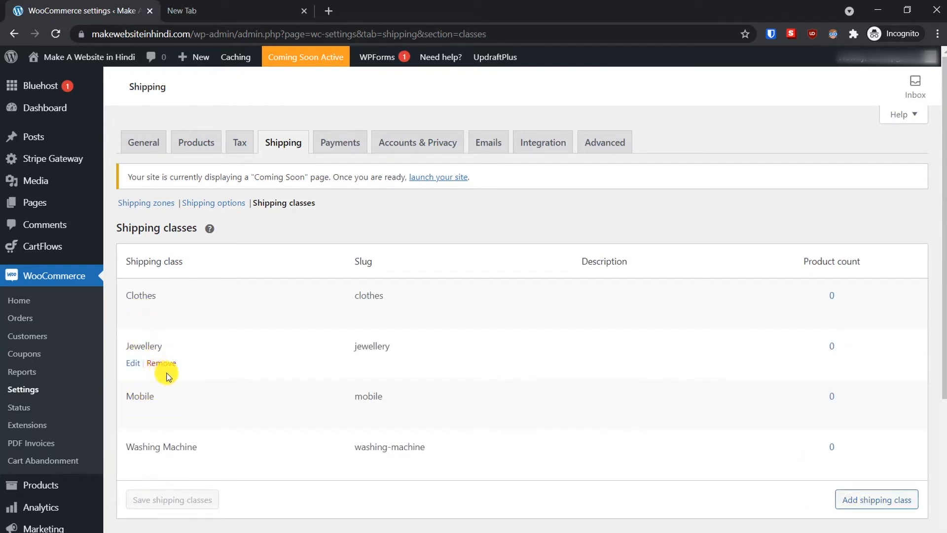
Step: Open the flat rate settings of the Local City Free shipping zone and clear the base cost
{"action": "left_click", "coordinate": [146, 202]}
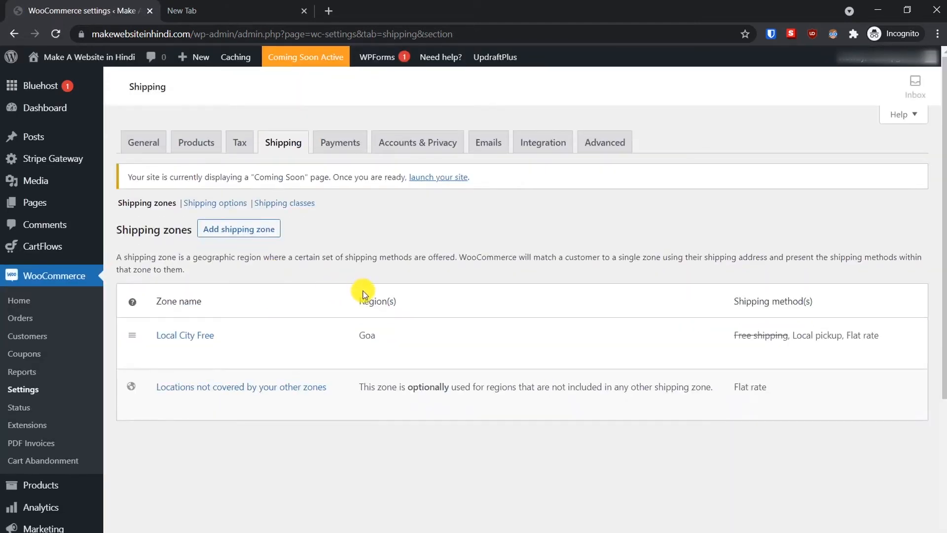
{"action": "mouse_move", "coordinate": [154, 334]}
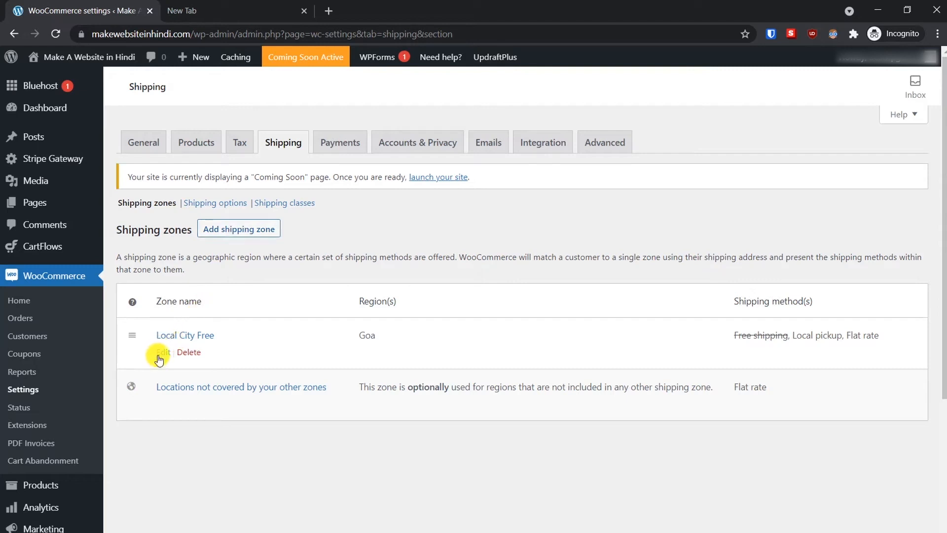
{"action": "left_click", "coordinate": [163, 352]}
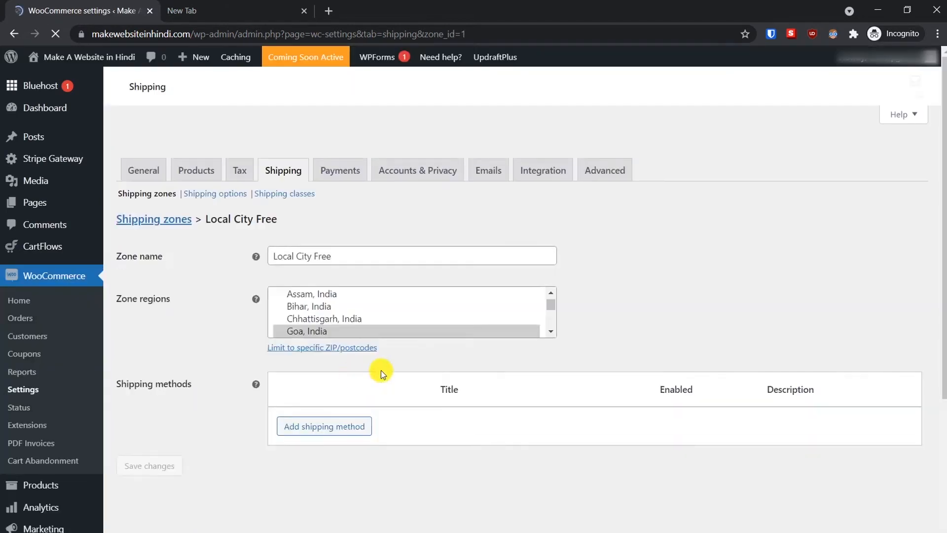
{"action": "scroll", "coordinate": [442, 415], "scroll_direction": "down", "scroll_amount": 3}
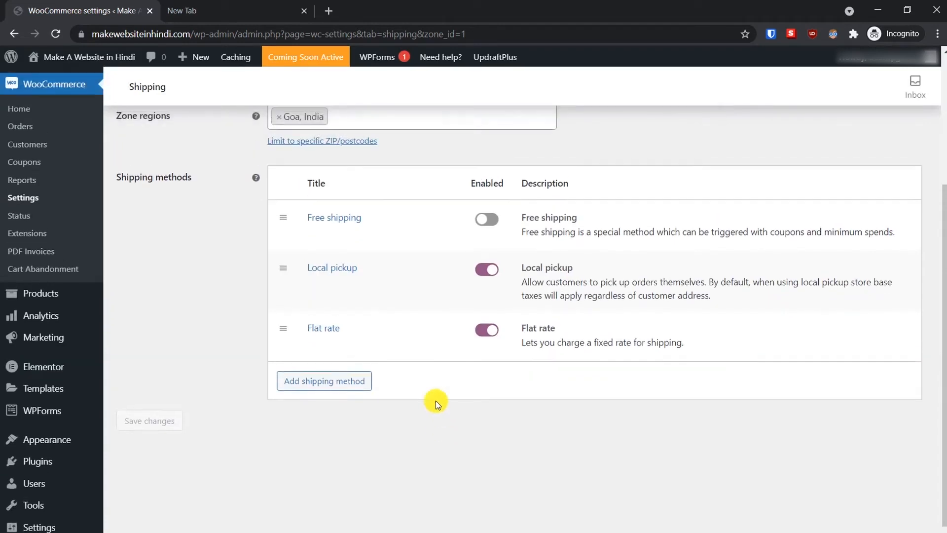
{"action": "left_click", "coordinate": [313, 390]}
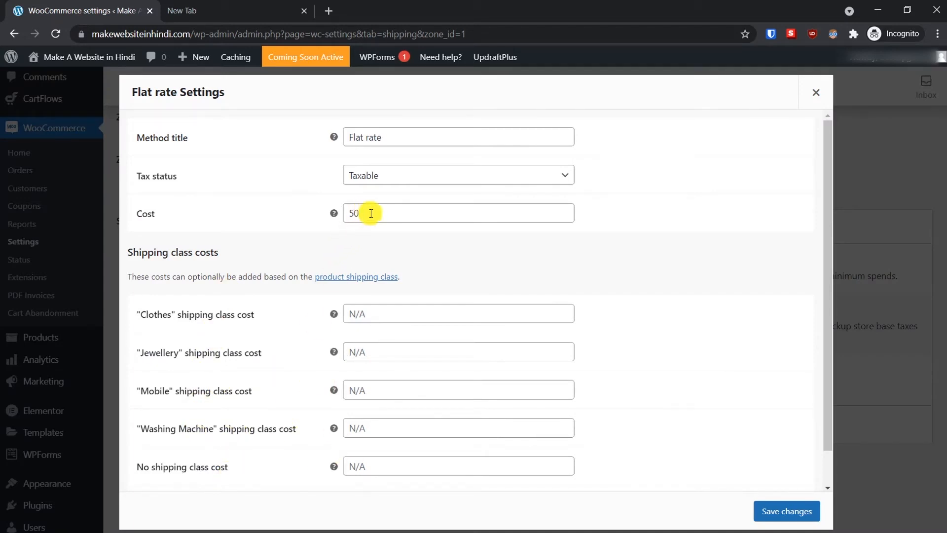
{"action": "left_click_drag", "start_coordinate": [370, 213], "coordinate": [300, 211]}
{"action": "key", "text": "BackSpace"}
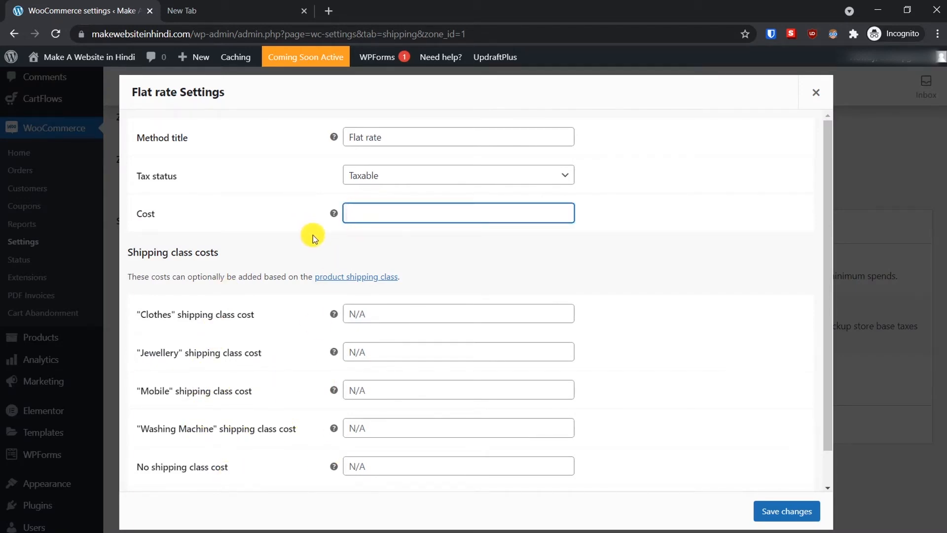
{"action": "left_click", "coordinate": [752, 312]}
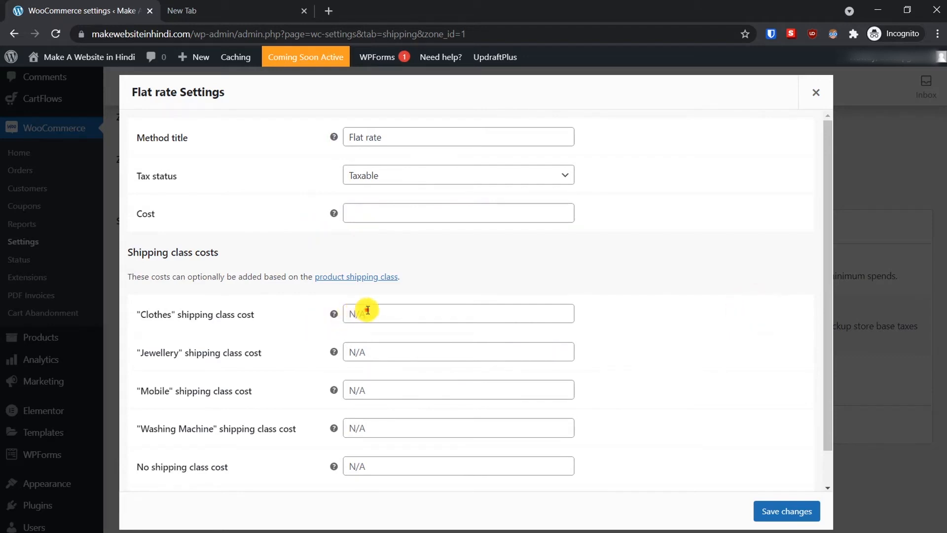
Step: Set the flat rate class costs to 50 for Clothes, 30 for Jewellery, 60 for Mobile, 500 for Washing Machine and 100 for no shipping class
{"action": "left_click", "coordinate": [366, 311]}
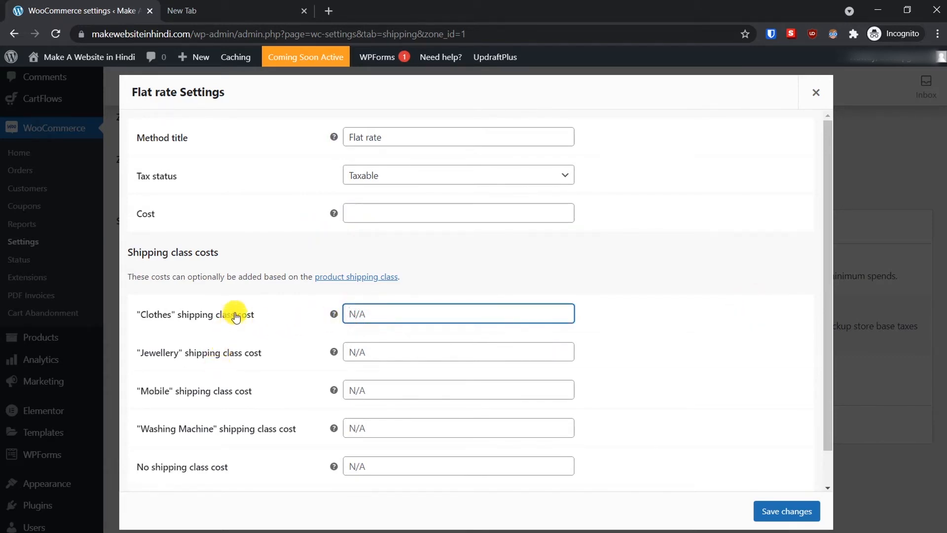
{"action": "type", "text": "50"}
{"action": "left_click", "coordinate": [371, 345]}
{"action": "type", "text": "30"}
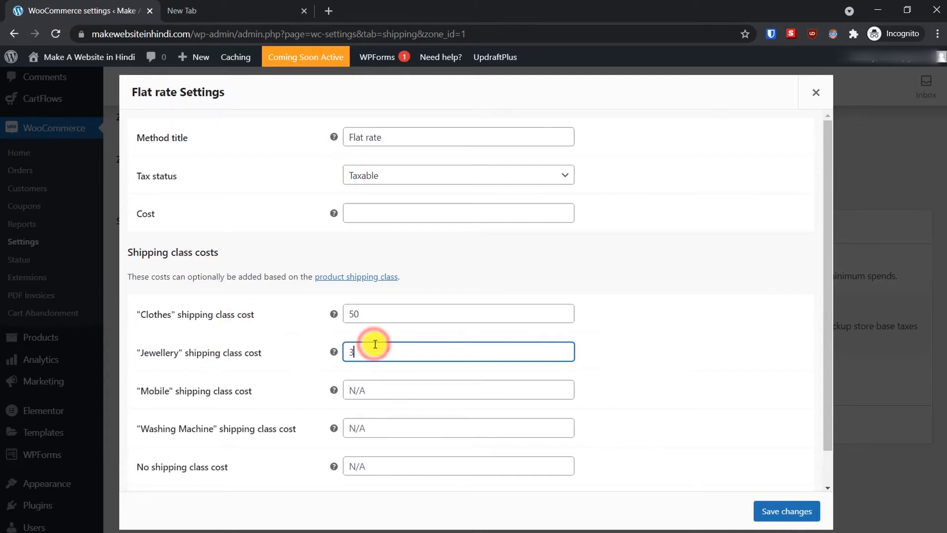
{"action": "left_click", "coordinate": [378, 392]}
{"action": "type", "text": "60"}
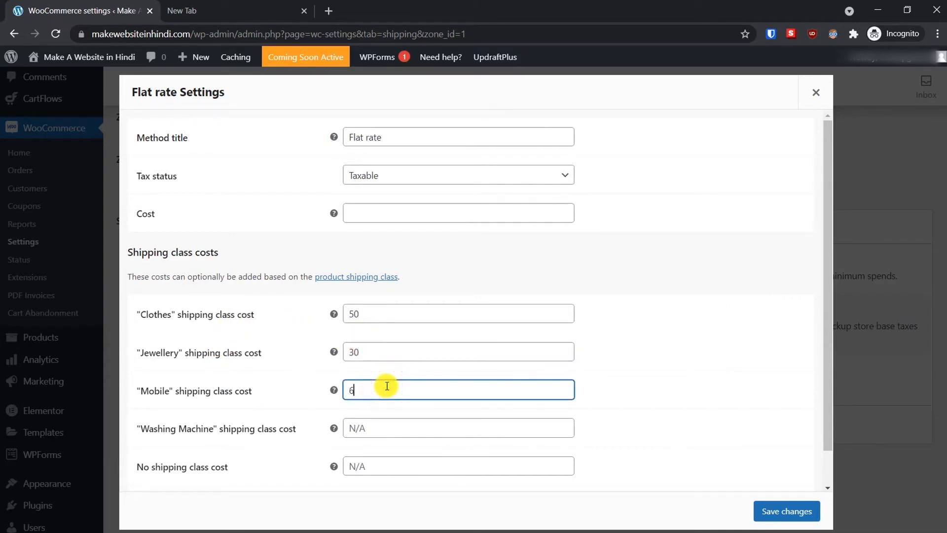
{"action": "left_click", "coordinate": [371, 432]}
{"action": "type", "text": "500"}
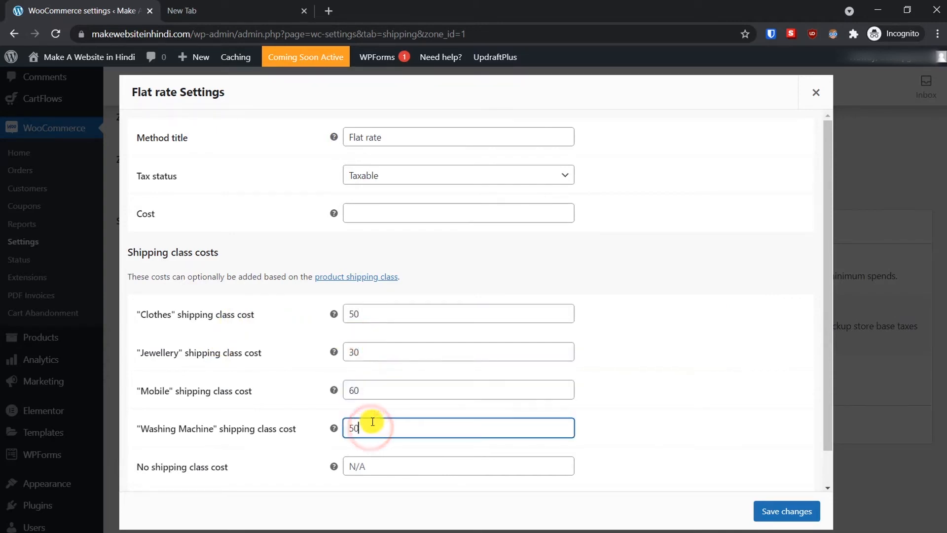
{"action": "left_click", "coordinate": [385, 466]}
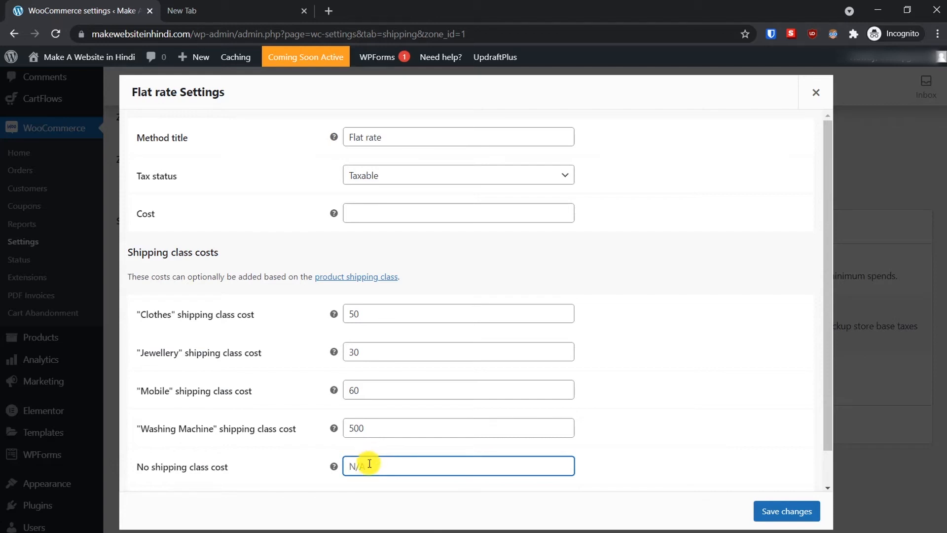
{"action": "type", "text": "100"}
Step: Set the flat rate calculation type to Per order, charging for the most expensive shipping class, and save the changes
{"action": "scroll", "coordinate": [739, 453], "scroll_direction": "down", "scroll_amount": 1}
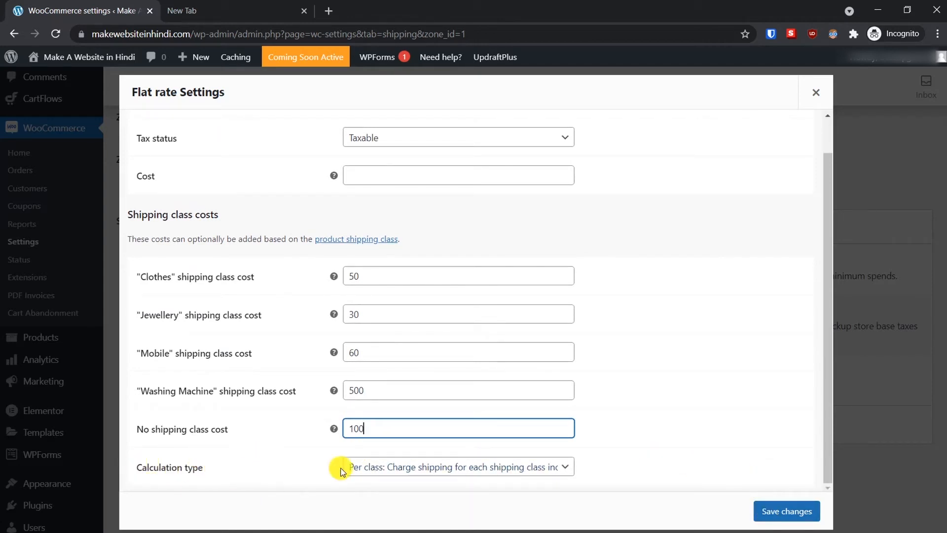
{"action": "left_click", "coordinate": [470, 467]}
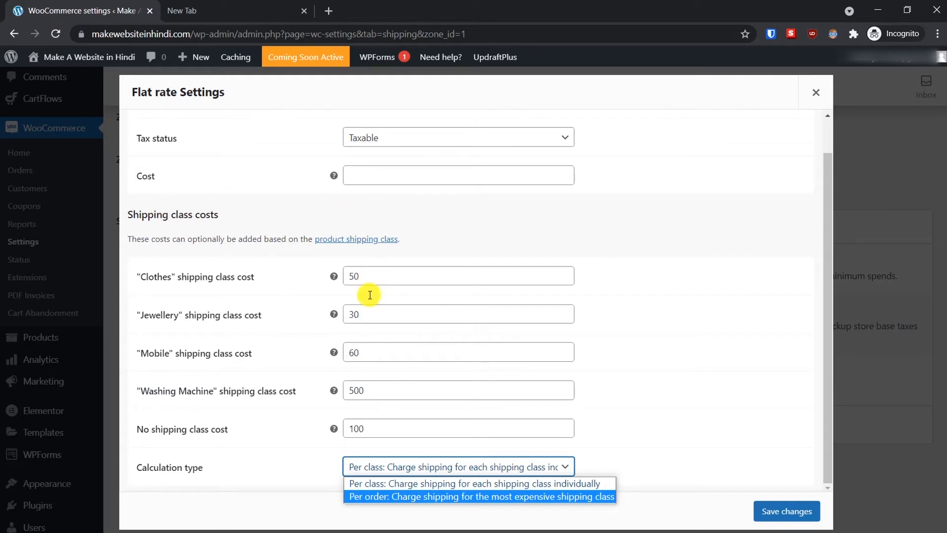
{"action": "left_click", "coordinate": [409, 496]}
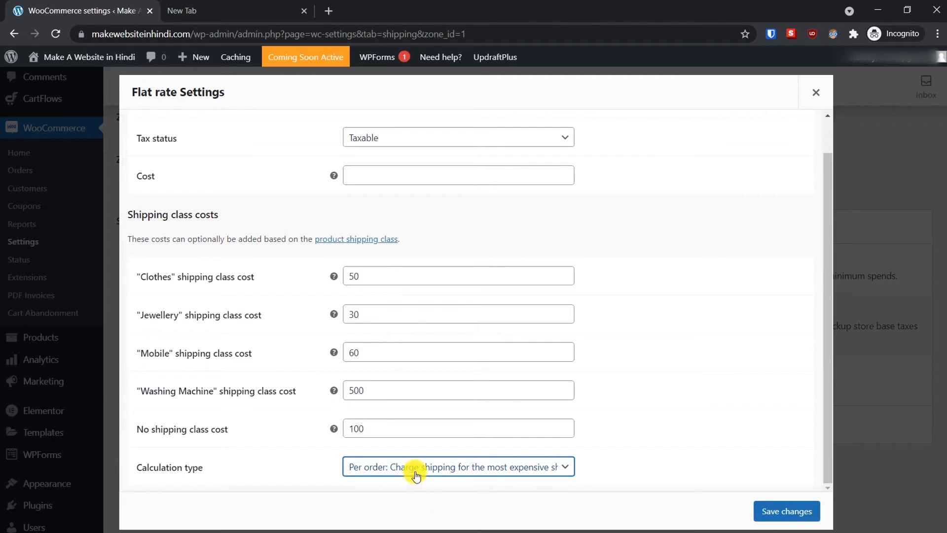
{"action": "left_click", "coordinate": [793, 511]}
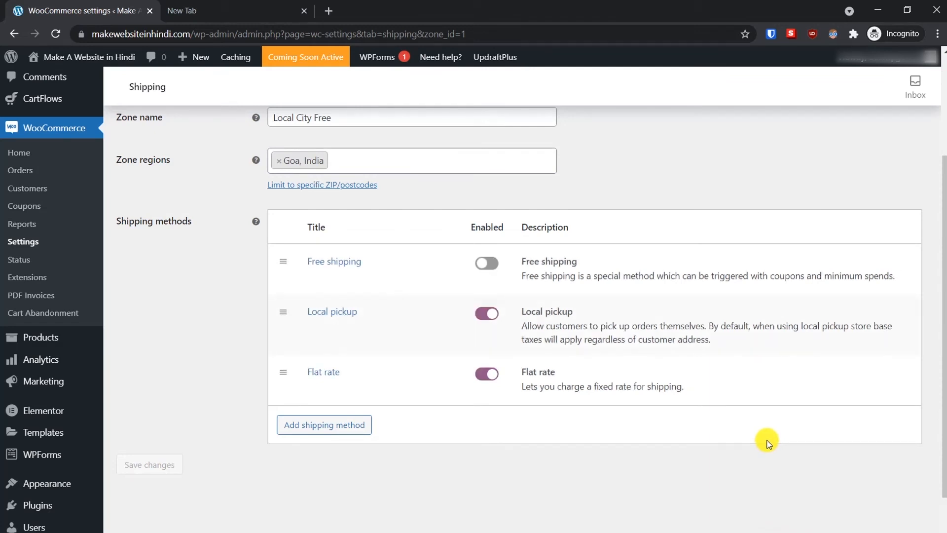
Step: Return to the shipping zones overview and open the form for adding a new product
{"action": "scroll", "coordinate": [572, 373], "scroll_direction": "up", "scroll_amount": 3}
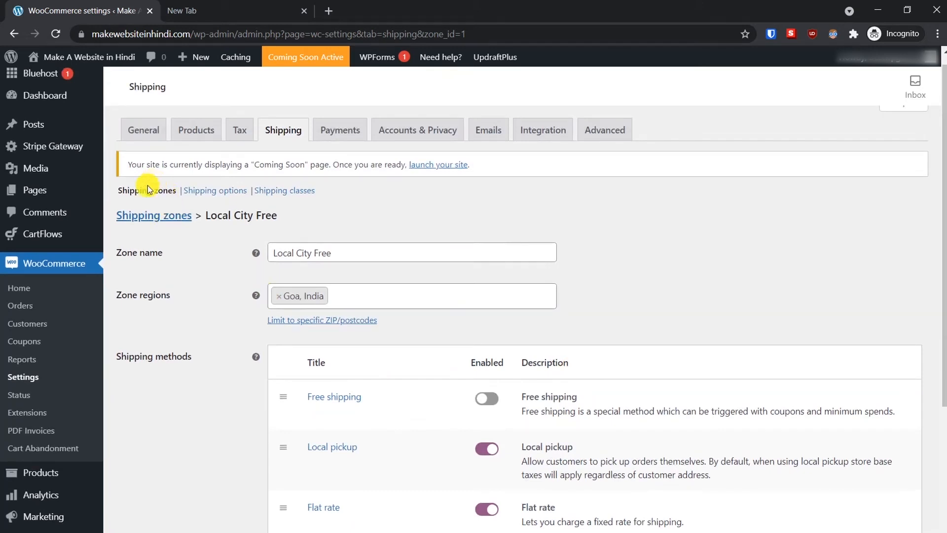
{"action": "left_click", "coordinate": [140, 223]}
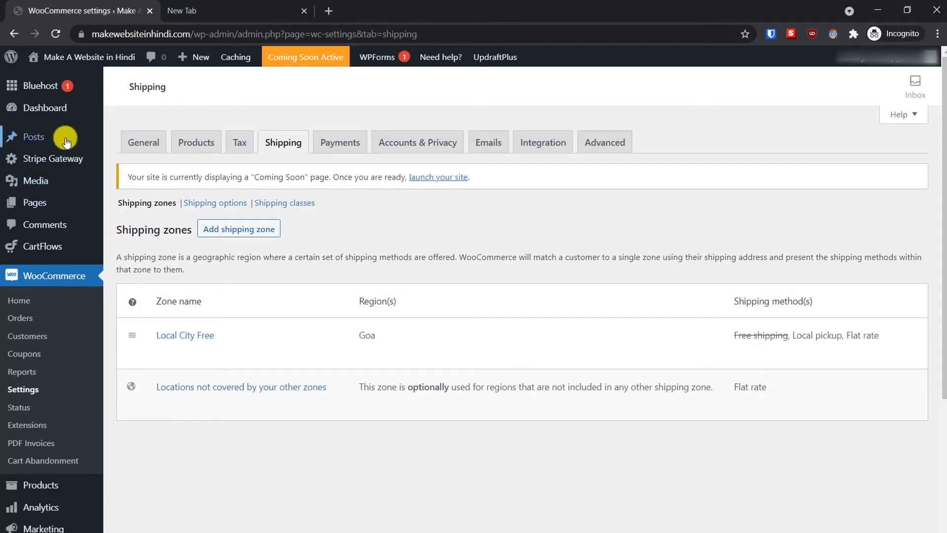
{"action": "mouse_move", "coordinate": [81, 179]}
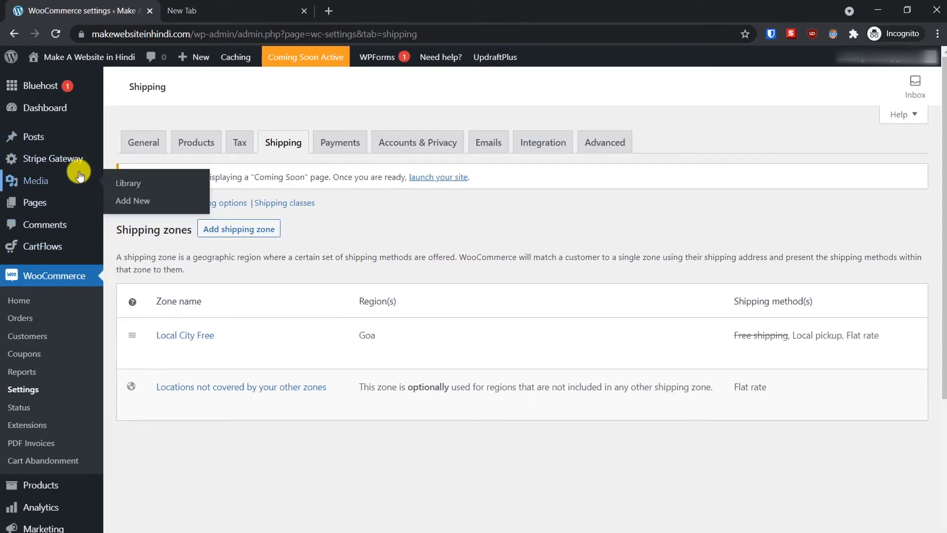
{"action": "scroll", "coordinate": [232, 197], "scroll_direction": "down", "scroll_amount": 3}
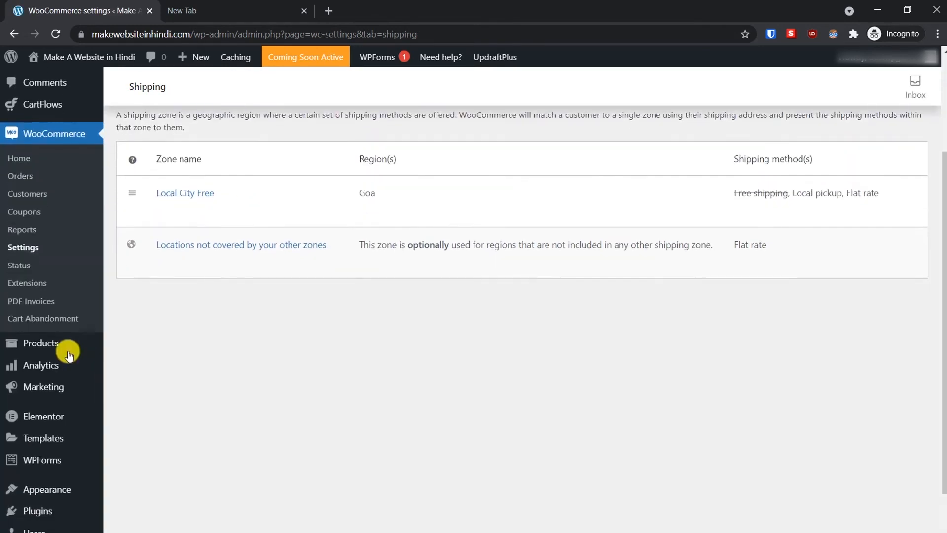
{"action": "mouse_move", "coordinate": [69, 337]}
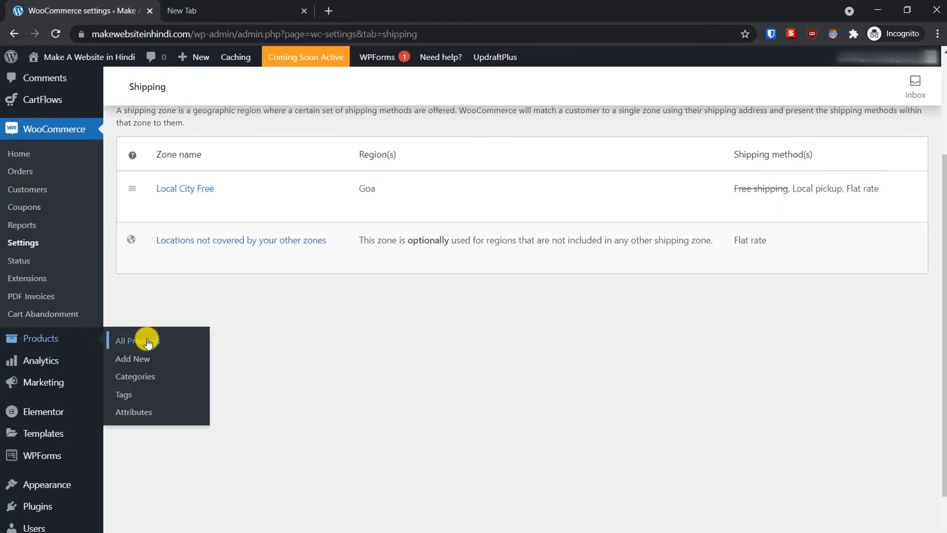
{"action": "left_click", "coordinate": [134, 359]}
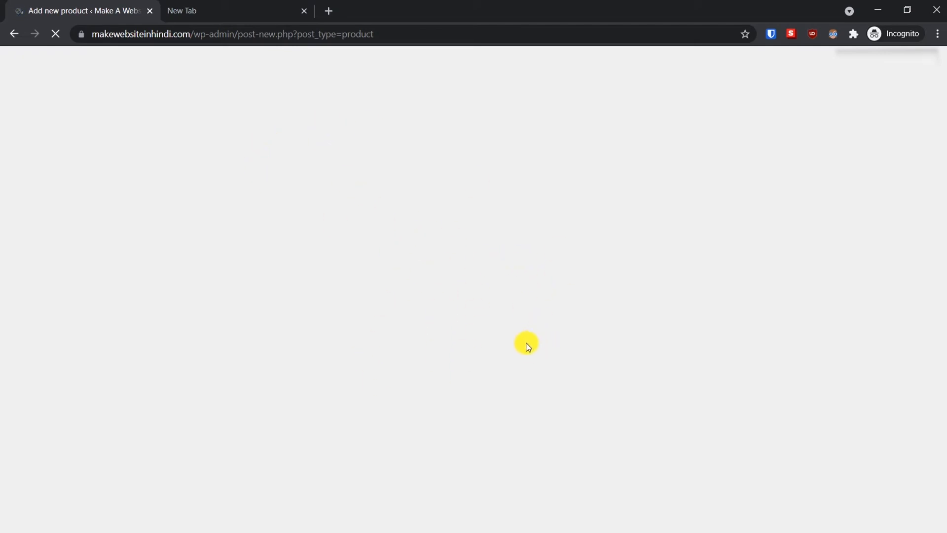
Step: Set the shipping class to Clothes in the new product's shipping data
{"action": "scroll", "coordinate": [266, 260], "scroll_direction": "down", "scroll_amount": 5}
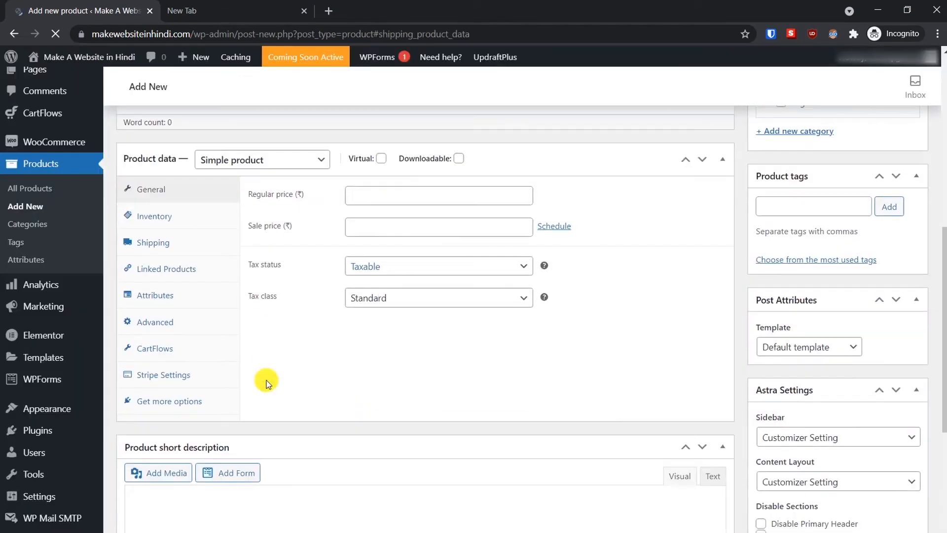
{"action": "left_click", "coordinate": [167, 244]}
{"action": "left_click", "coordinate": [172, 247]}
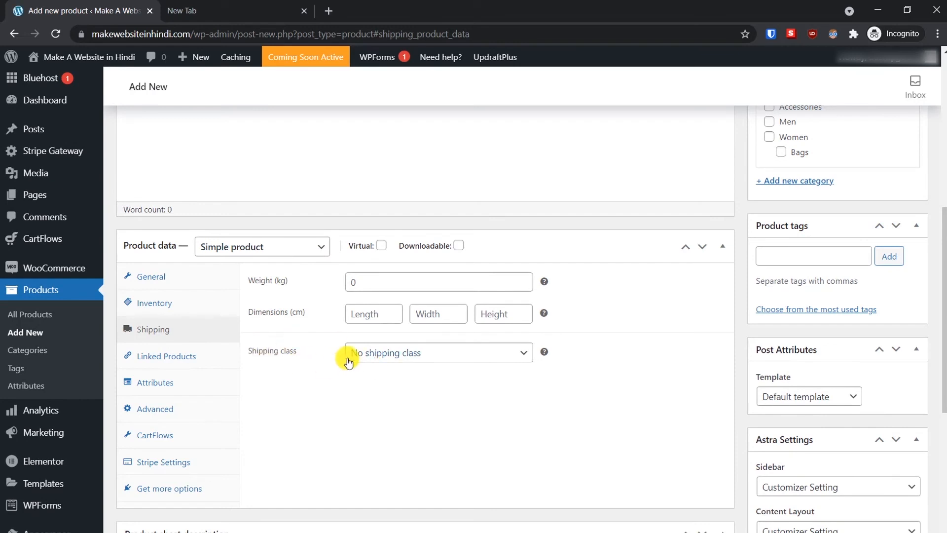
{"action": "left_click", "coordinate": [413, 353]}
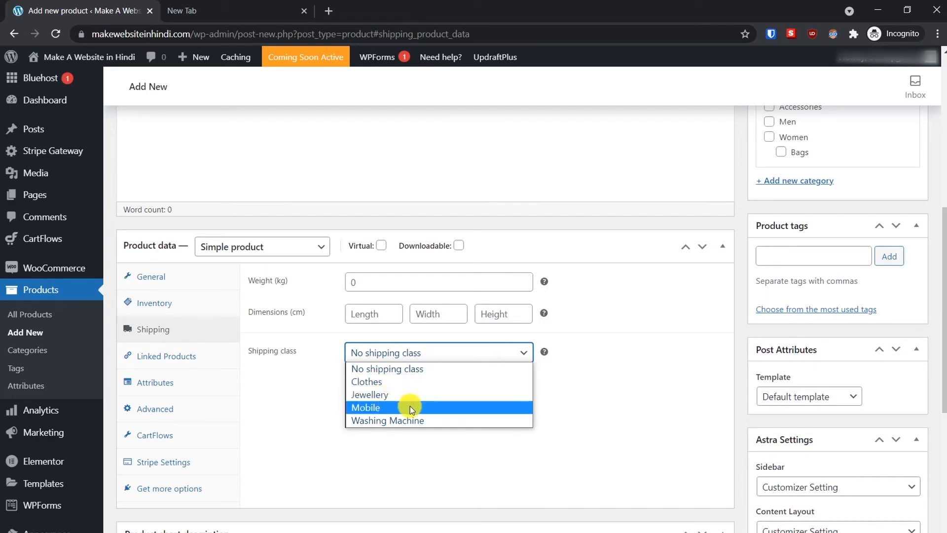
{"action": "left_click", "coordinate": [390, 382]}
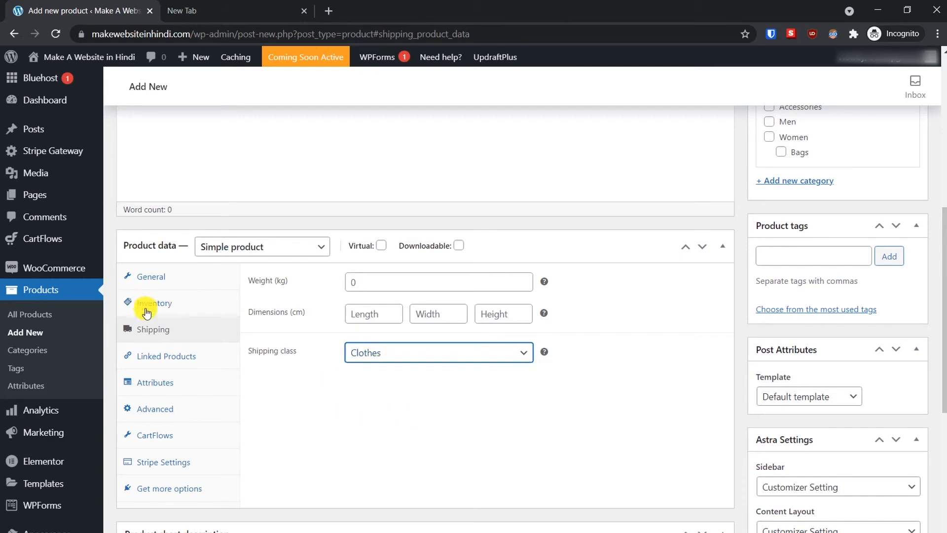
Step: Examine the tax status choices in the new product's general data, leaving the selection as it is
{"action": "left_click", "coordinate": [159, 277]}
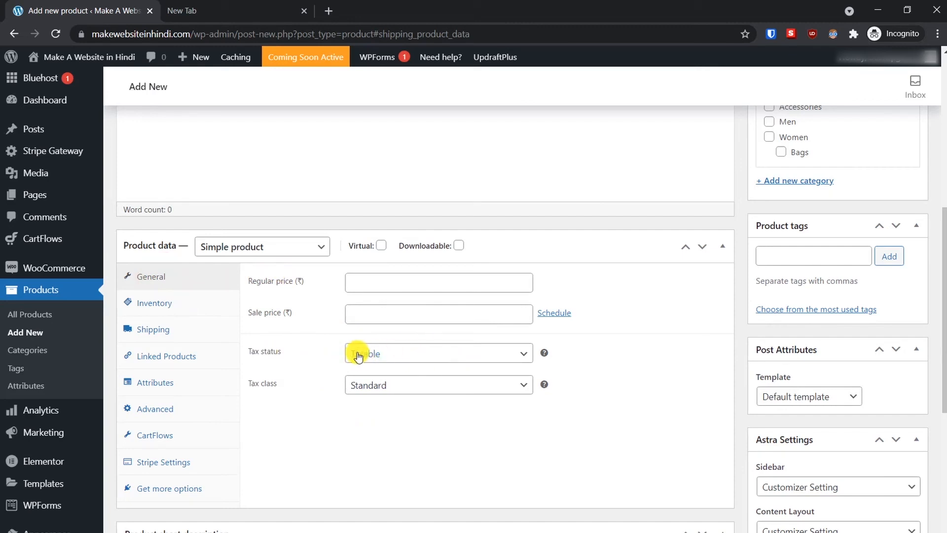
{"action": "left_click", "coordinate": [415, 356]}
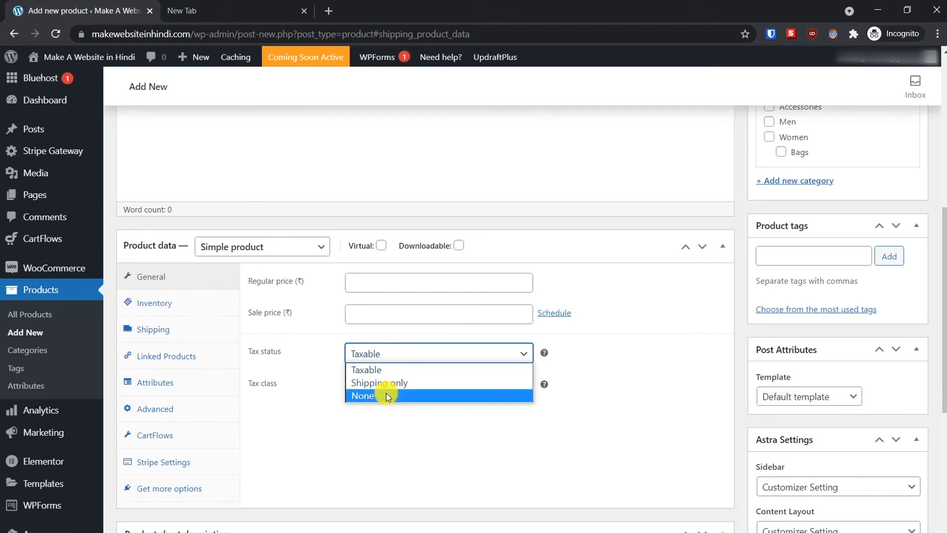
{"action": "left_click", "coordinate": [626, 380]}
Step: Examine the shipping tax class choices in the WooCommerce tax settings and return to the shipping settings
{"action": "scroll", "coordinate": [626, 380], "scroll_direction": "up", "scroll_amount": 3}
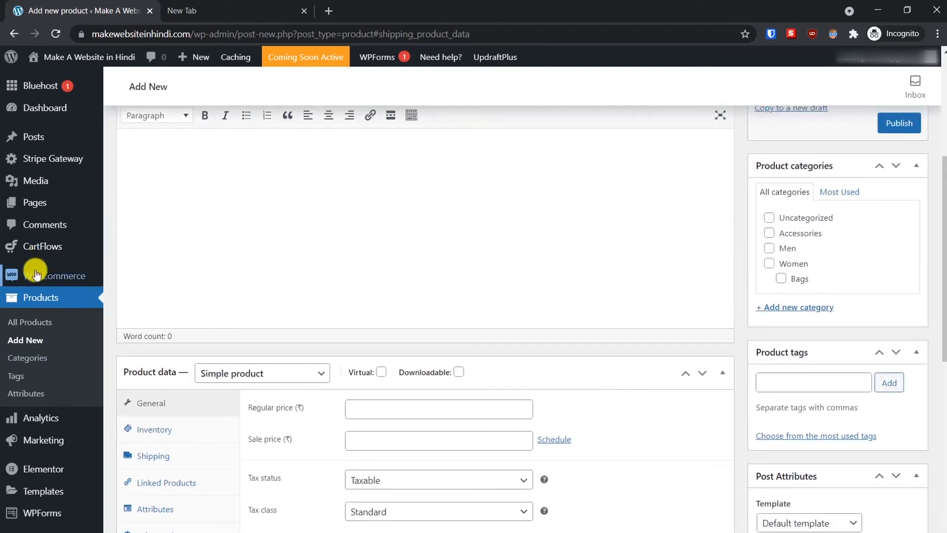
{"action": "mouse_move", "coordinate": [104, 275]}
{"action": "left_click", "coordinate": [130, 367]}
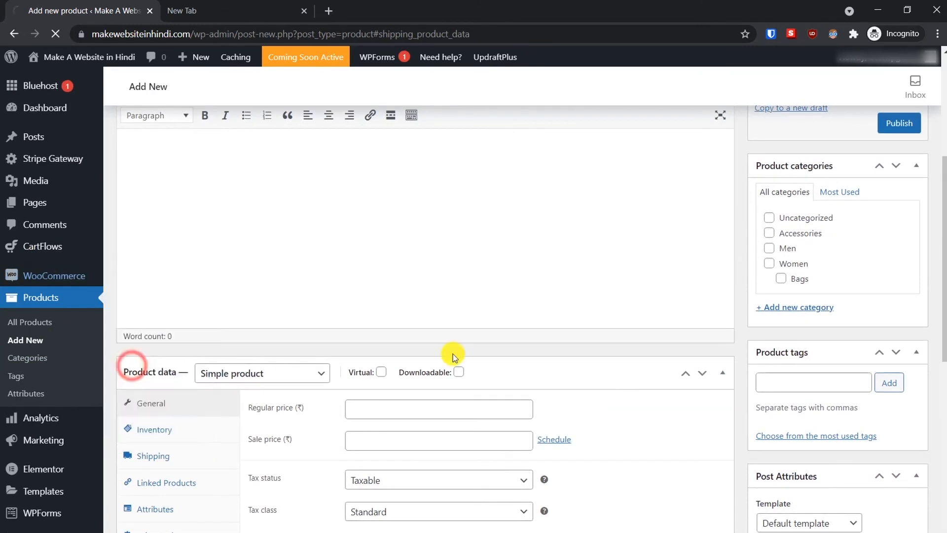
{"action": "left_click", "coordinate": [243, 141]}
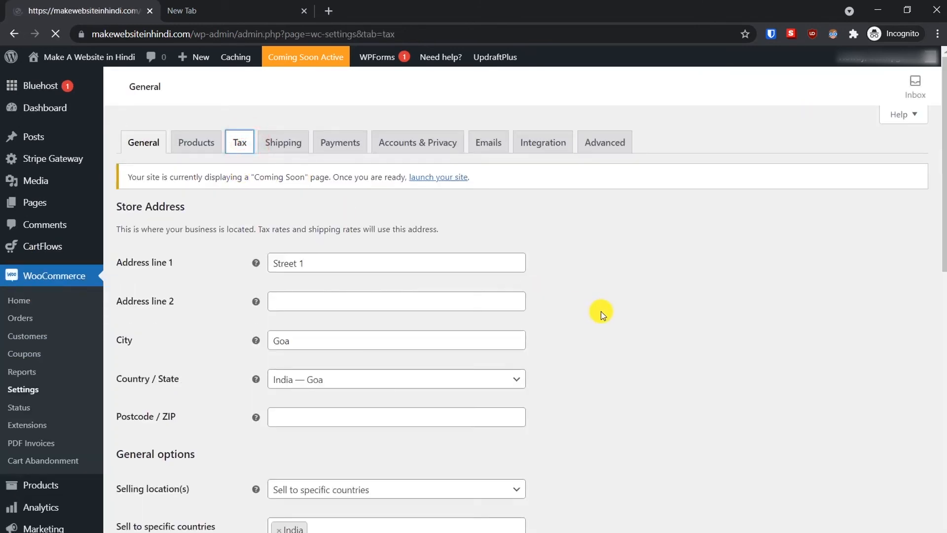
{"action": "scroll", "coordinate": [602, 311], "scroll_direction": "down", "scroll_amount": 1}
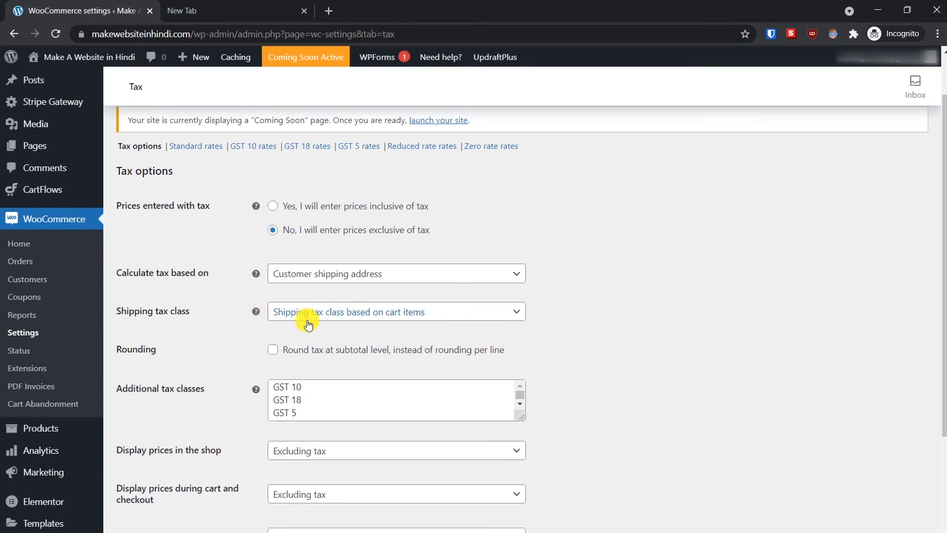
{"action": "left_click", "coordinate": [445, 320]}
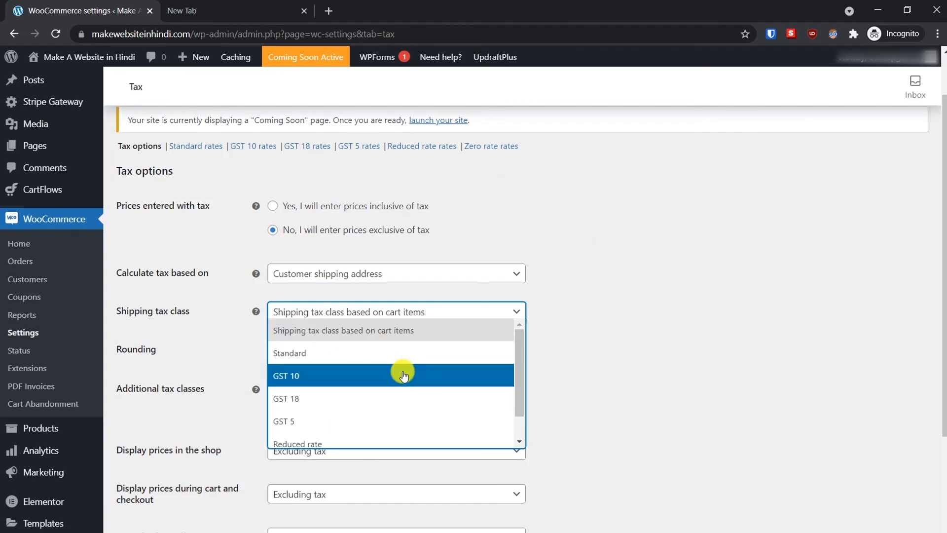
{"action": "left_click", "coordinate": [643, 334]}
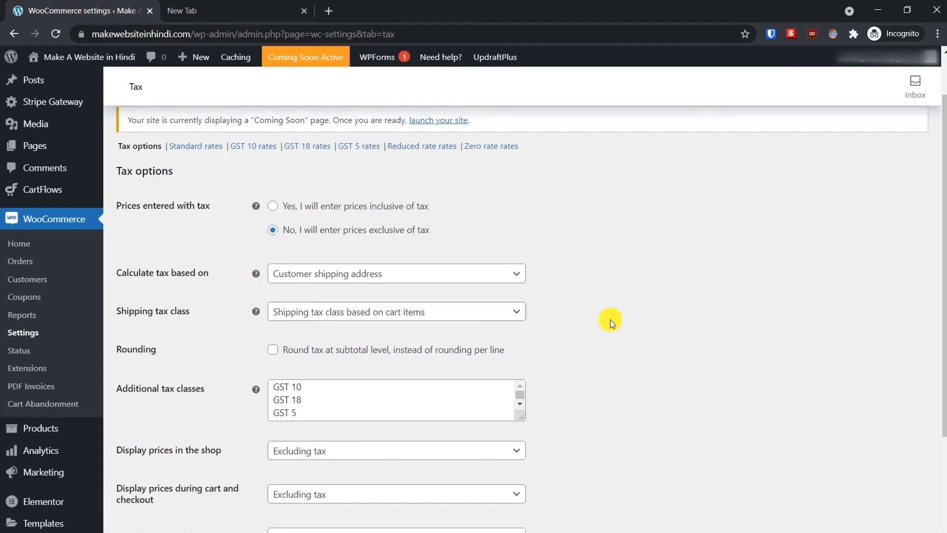
{"action": "scroll", "coordinate": [611, 320], "scroll_direction": "up", "scroll_amount": 1}
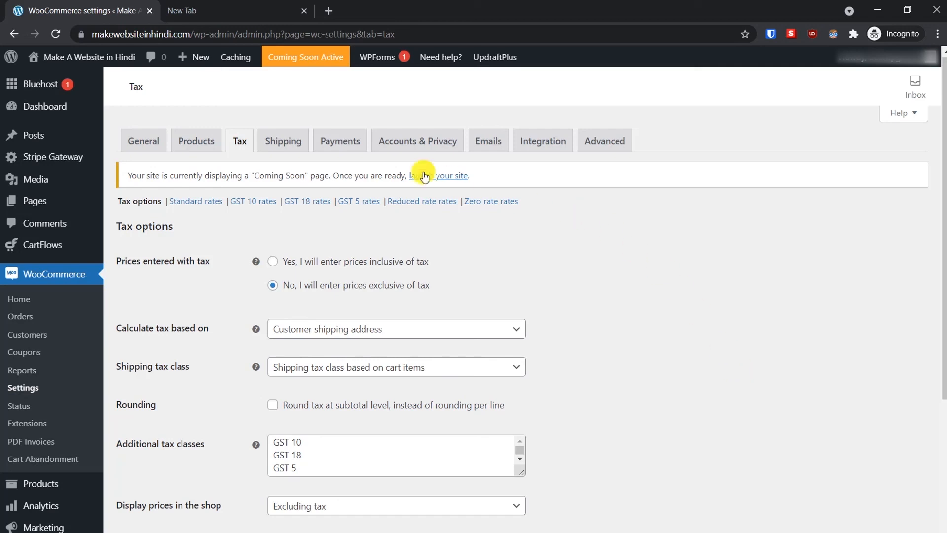
{"action": "left_click", "coordinate": [274, 140]}
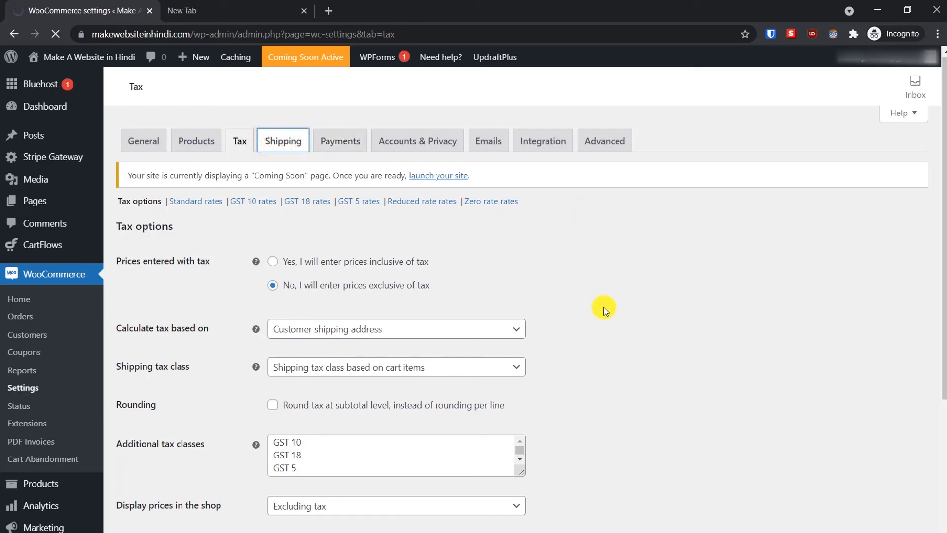